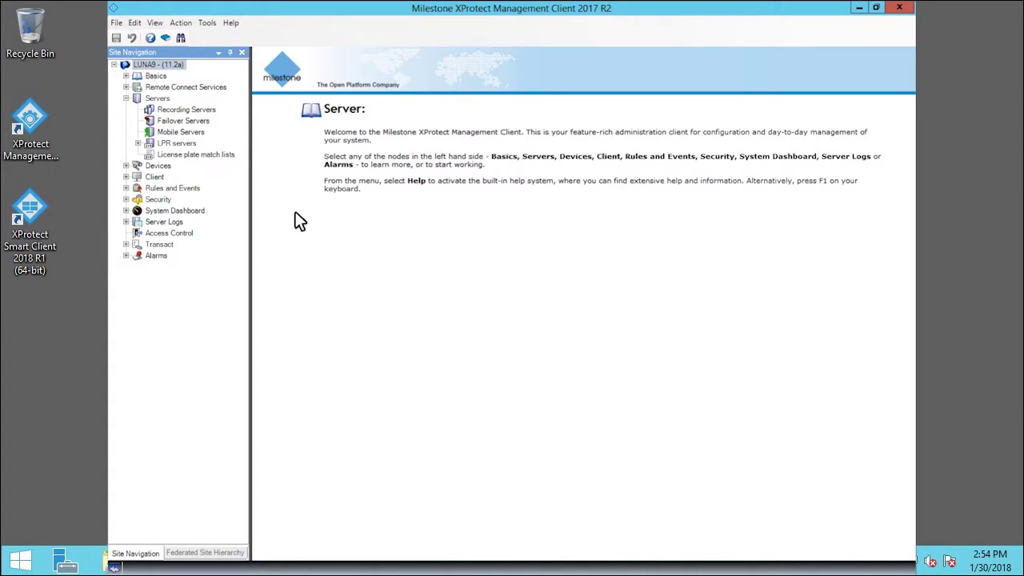
- Add a license plate match list named 'Employees' and begin importing plates into it
{"action": "right_click", "coordinate": [219, 156]}
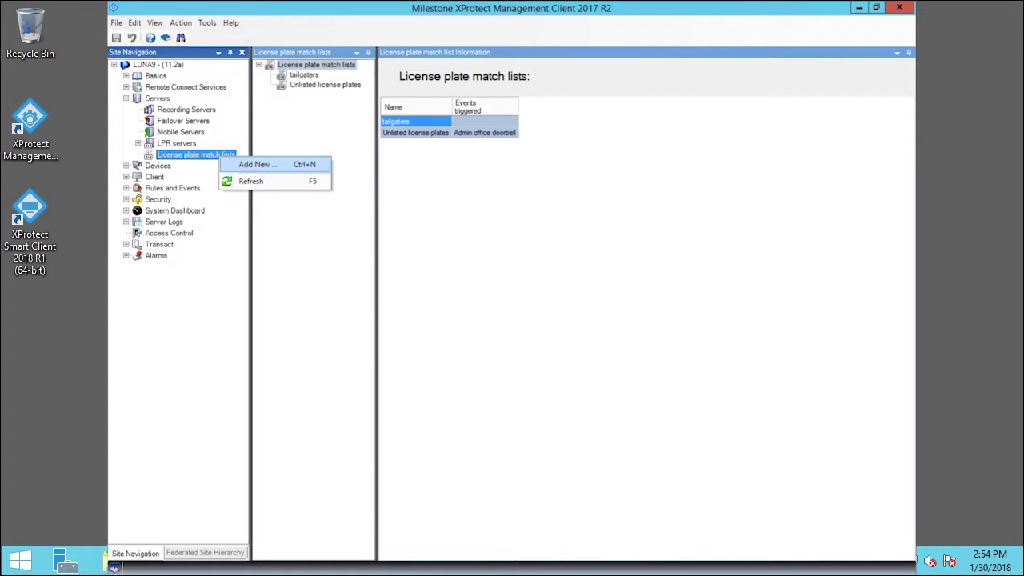
{"action": "left_click", "coordinate": [248, 170]}
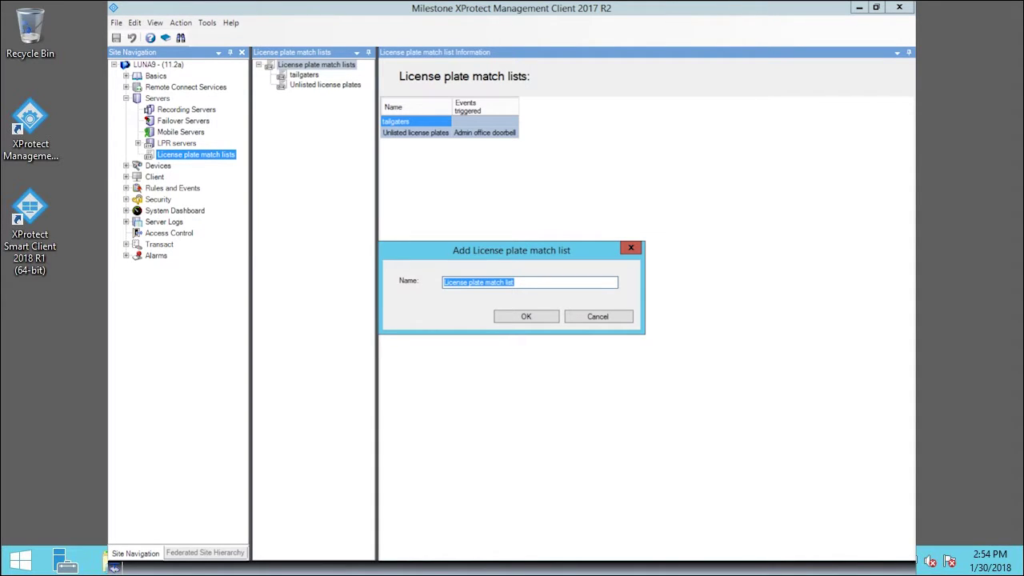
{"action": "type", "text": "Employees"}
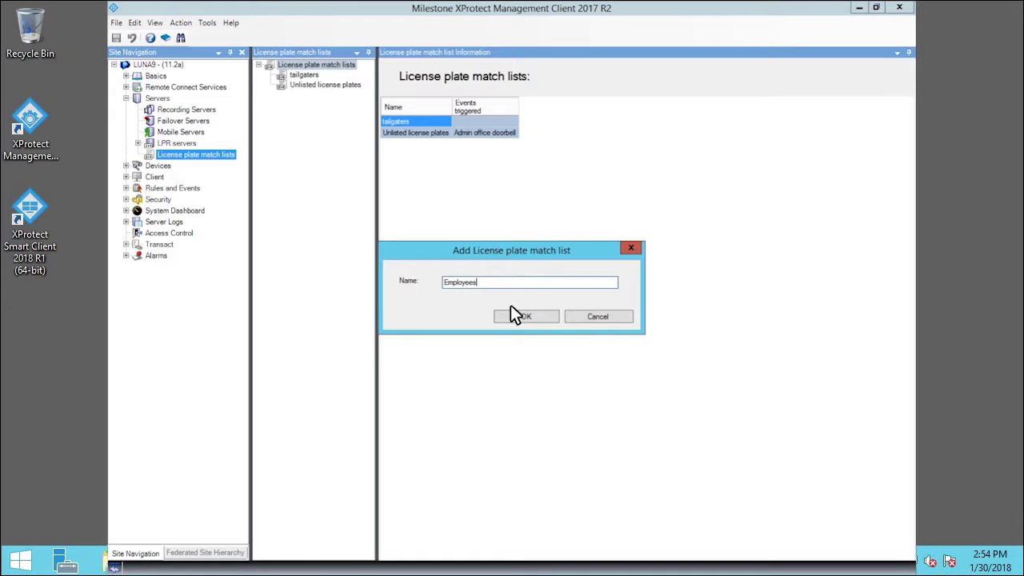
{"action": "left_click", "coordinate": [525, 321]}
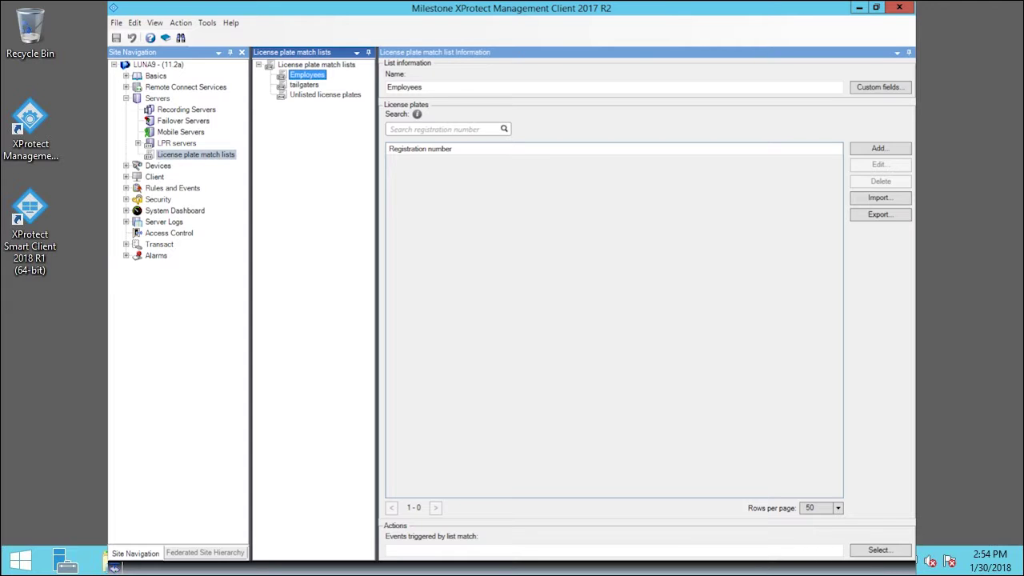
{"action": "left_click", "coordinate": [878, 199]}
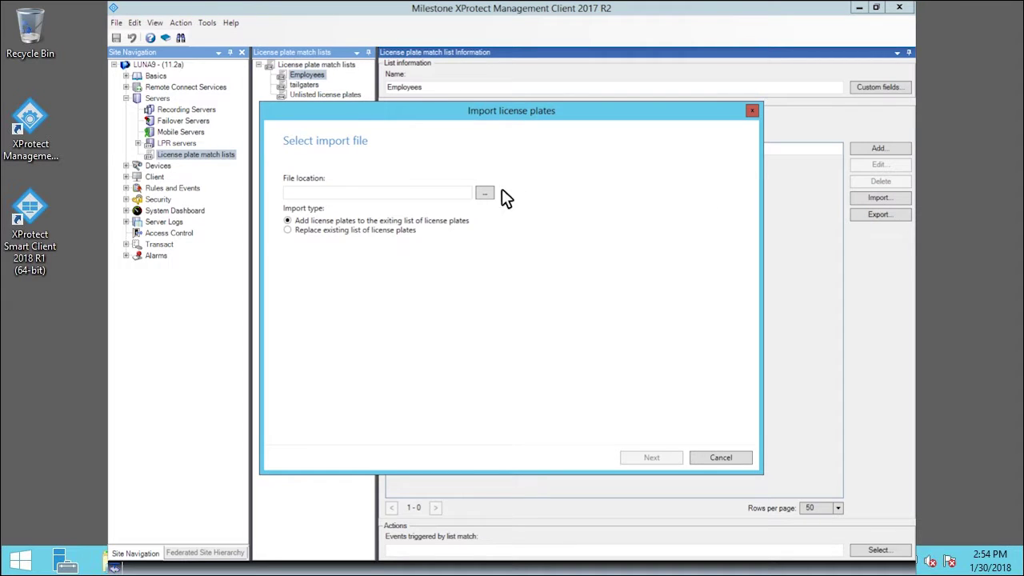
- Choose the warehouse_employees file as the import source and preview its plates
{"action": "left_click", "coordinate": [484, 194]}
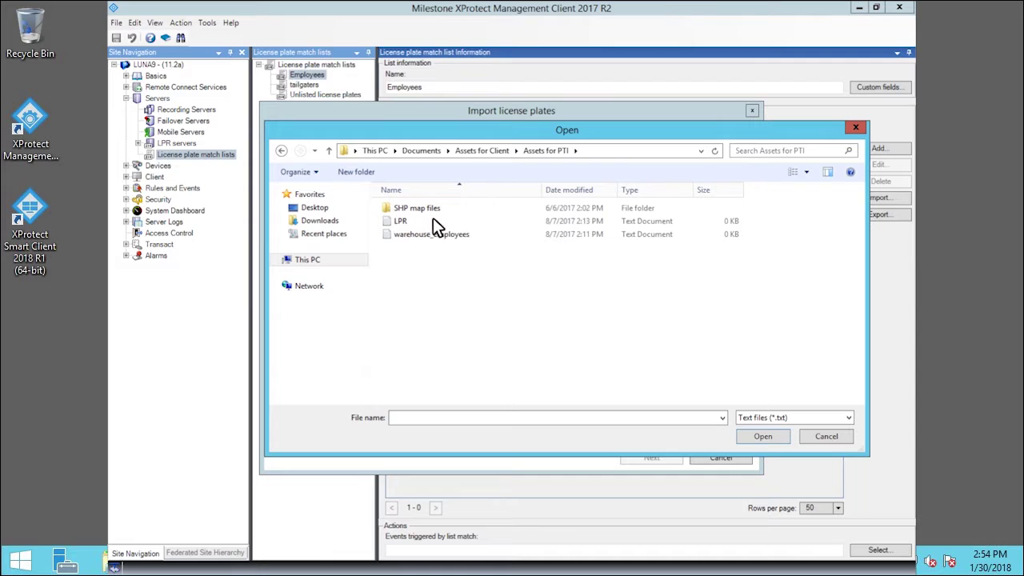
{"action": "left_click", "coordinate": [413, 235]}
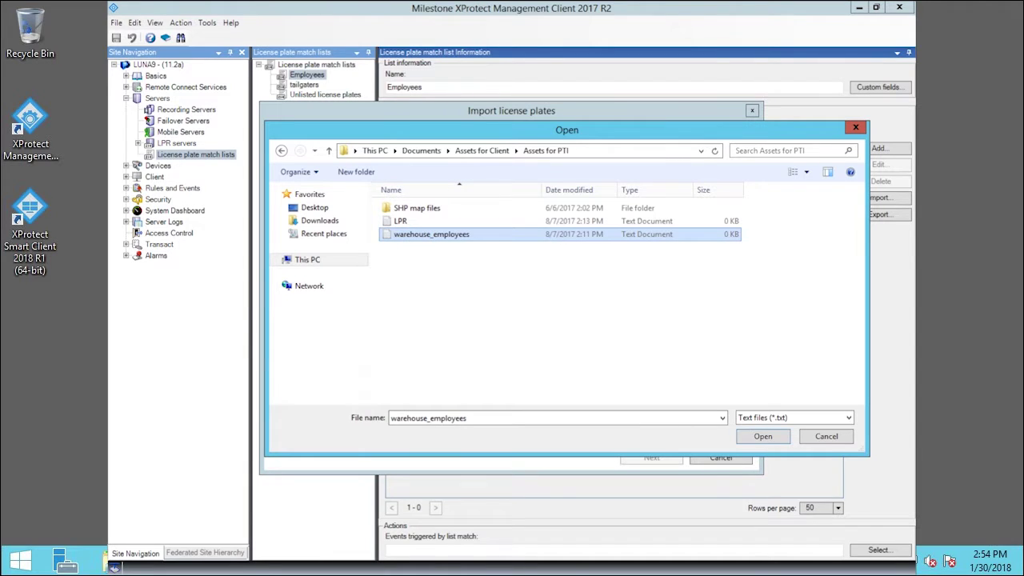
{"action": "left_click", "coordinate": [763, 439]}
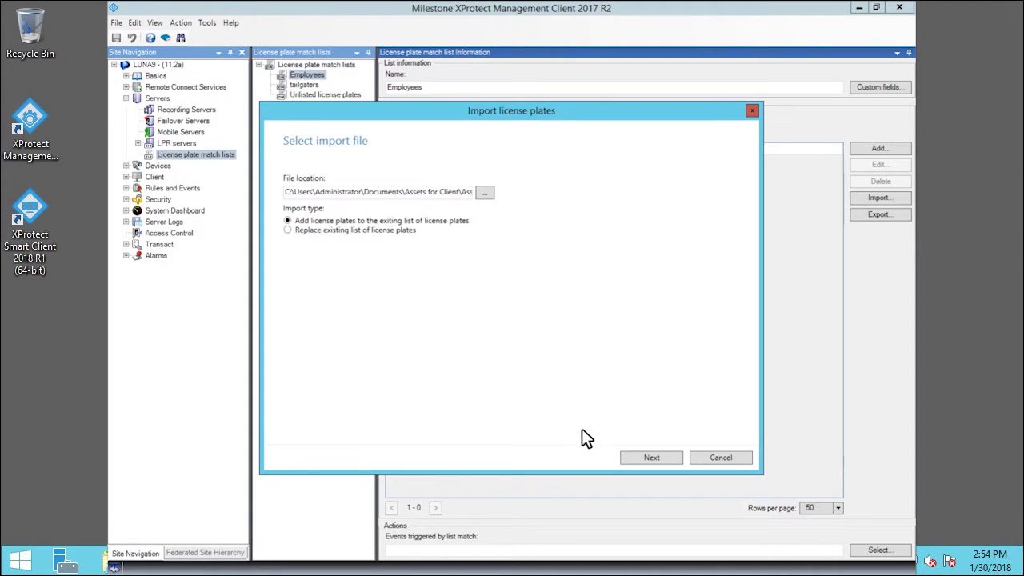
{"action": "left_click", "coordinate": [651, 459]}
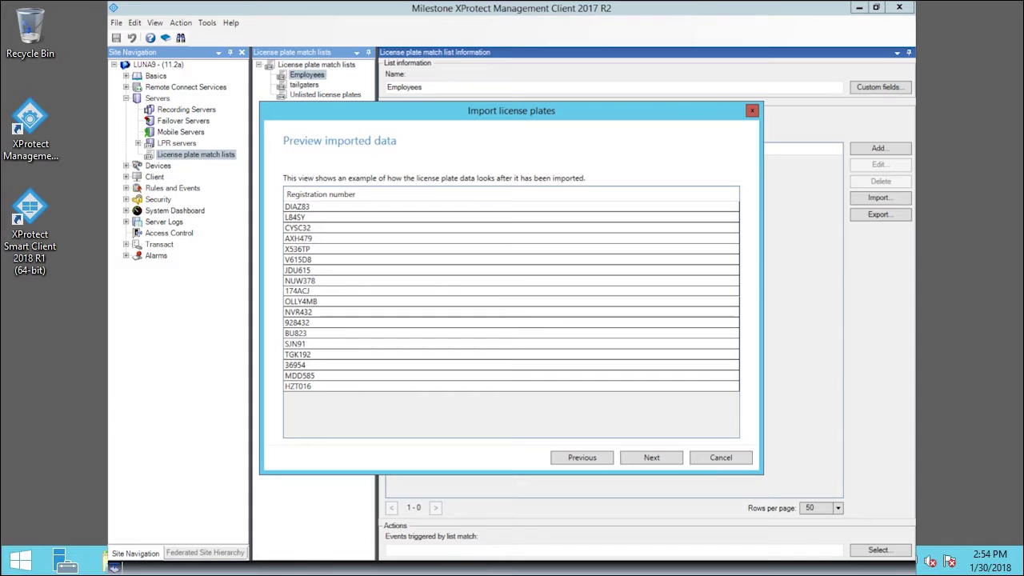
- Import the 23 previewed plates into Employees and close the import wizard
{"action": "left_click", "coordinate": [651, 457]}
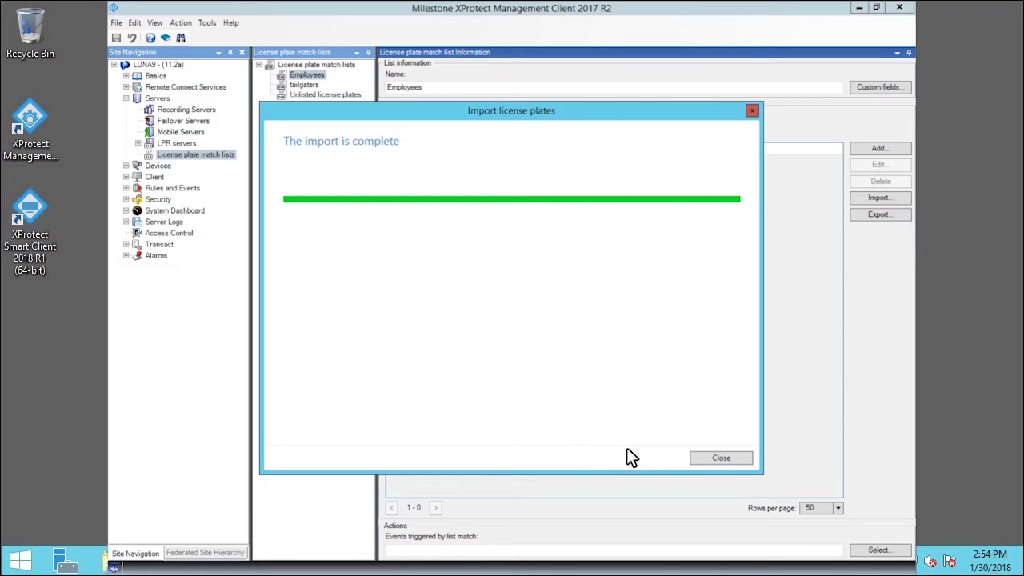
{"action": "left_click", "coordinate": [717, 461]}
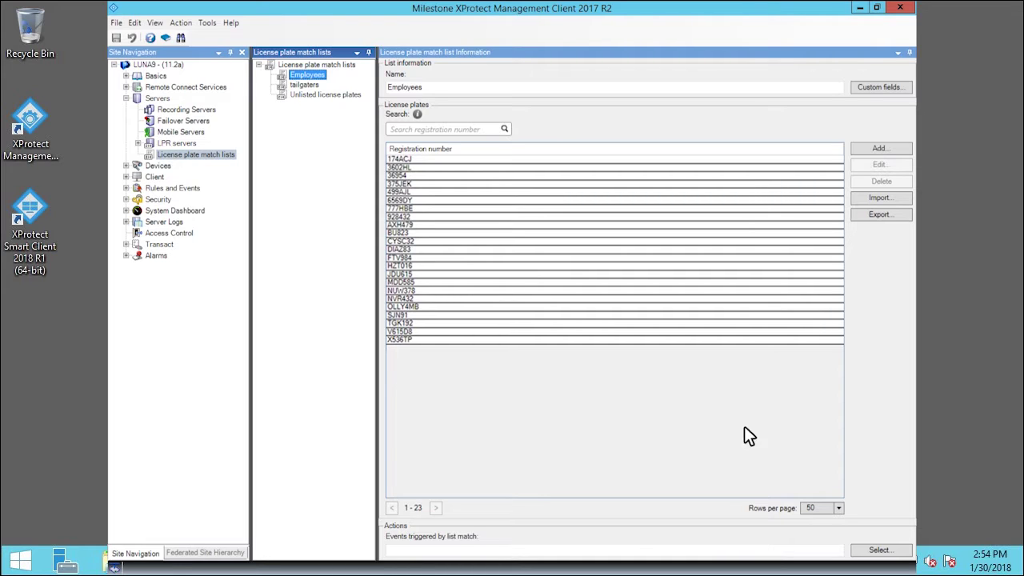
{"action": "left_click", "coordinate": [879, 88]}
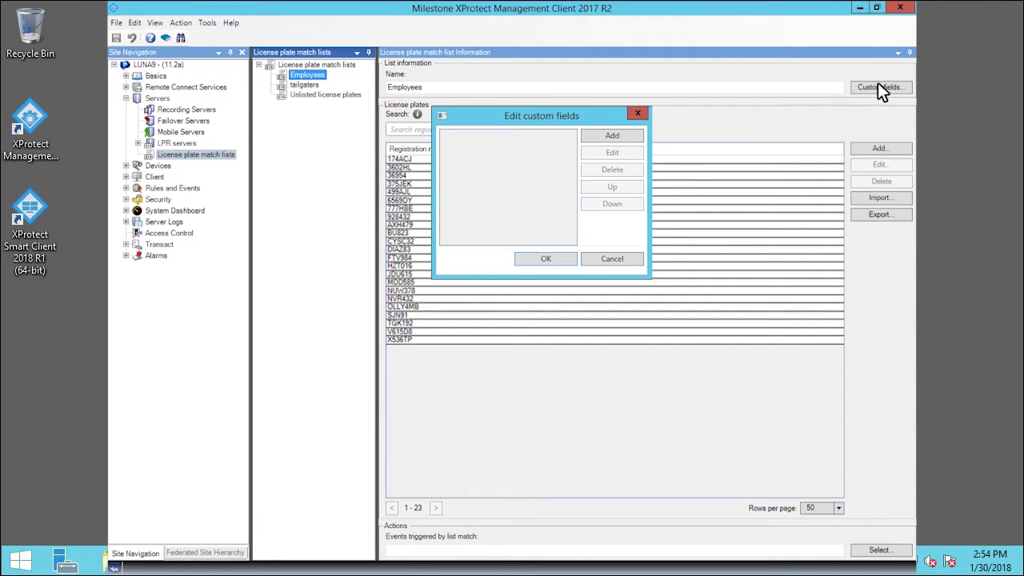
- Add a custom field called 'Name' to the Employees match list
{"action": "left_click", "coordinate": [608, 138]}
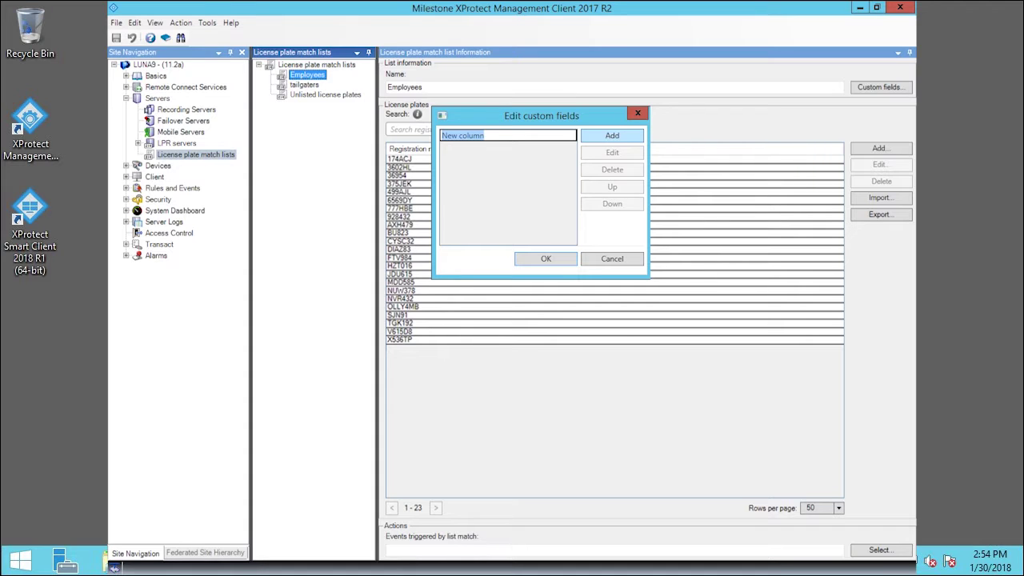
{"action": "type", "text": "Name"}
{"action": "left_click", "coordinate": [541, 264]}
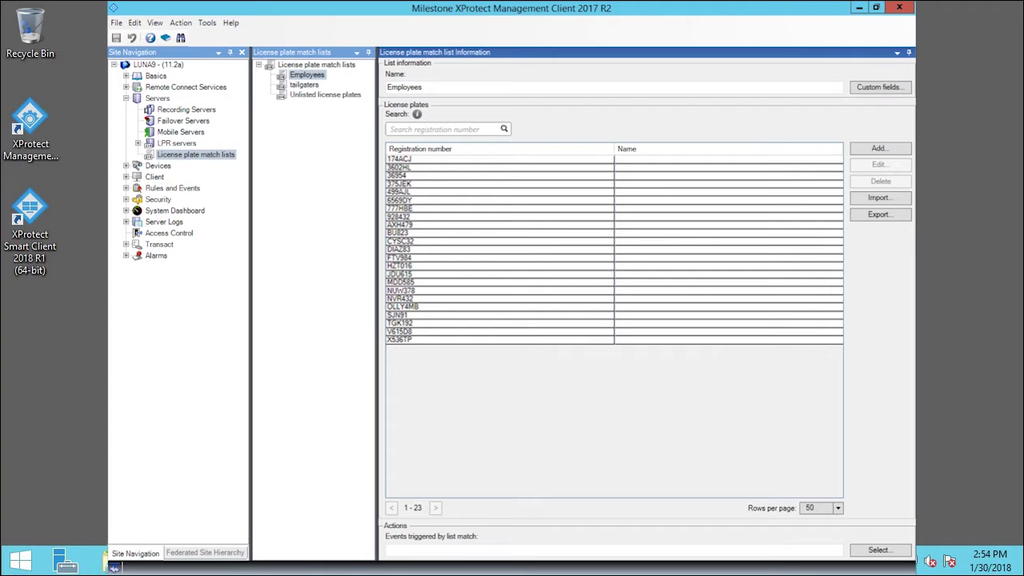
- Add a 'Department' custom field, then select the first plate entry, 174ACJ
{"action": "left_click", "coordinate": [879, 84]}
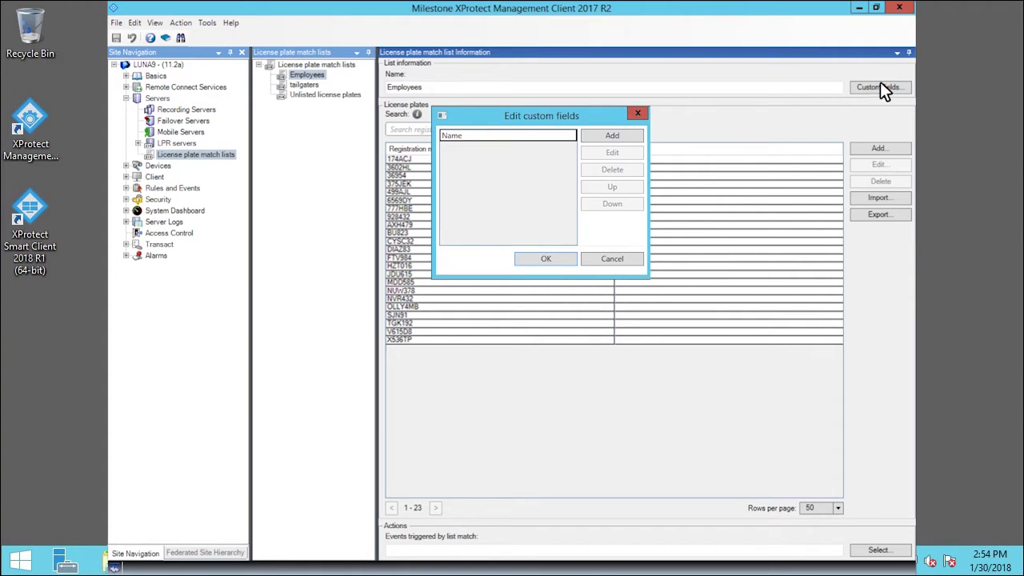
{"action": "left_click", "coordinate": [608, 138]}
{"action": "type", "text": "Department"}
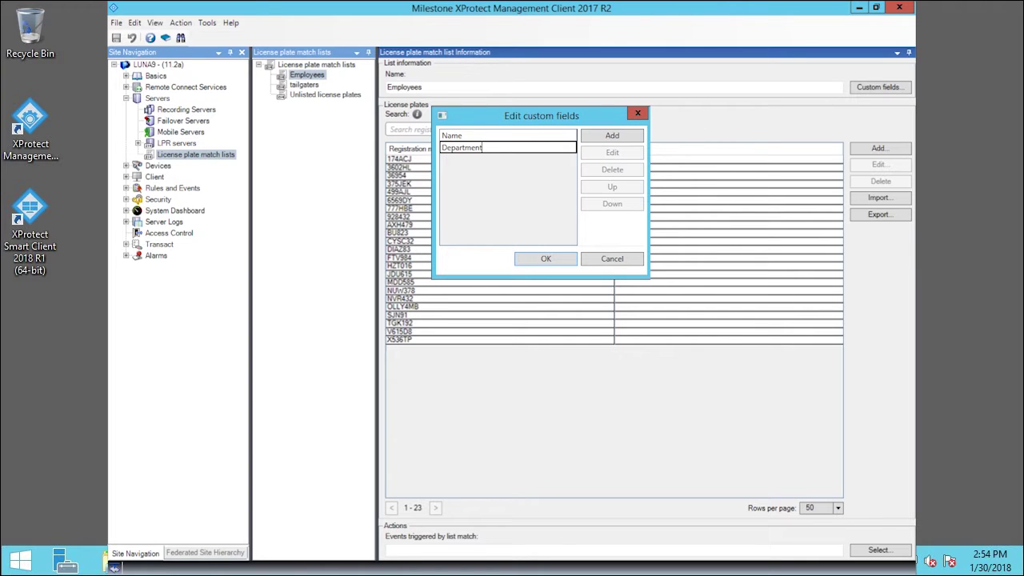
{"action": "left_click", "coordinate": [542, 258]}
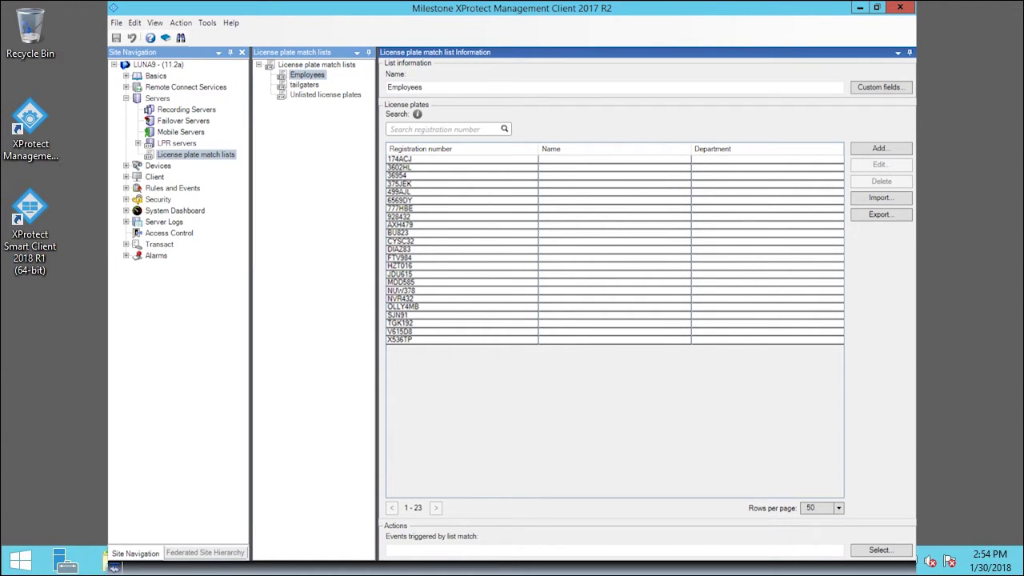
{"action": "left_click", "coordinate": [399, 160]}
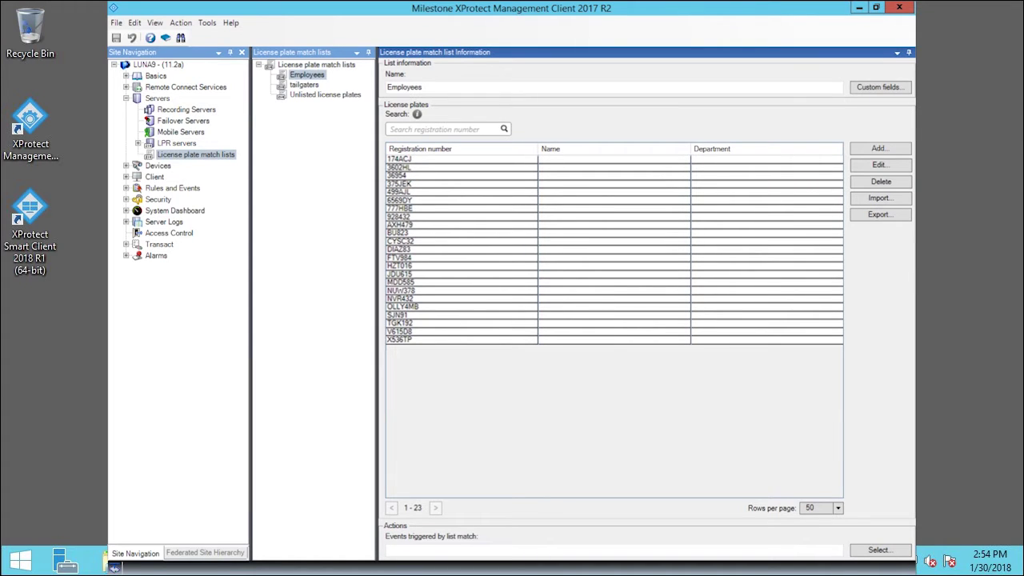
{"action": "left_click", "coordinate": [879, 167]}
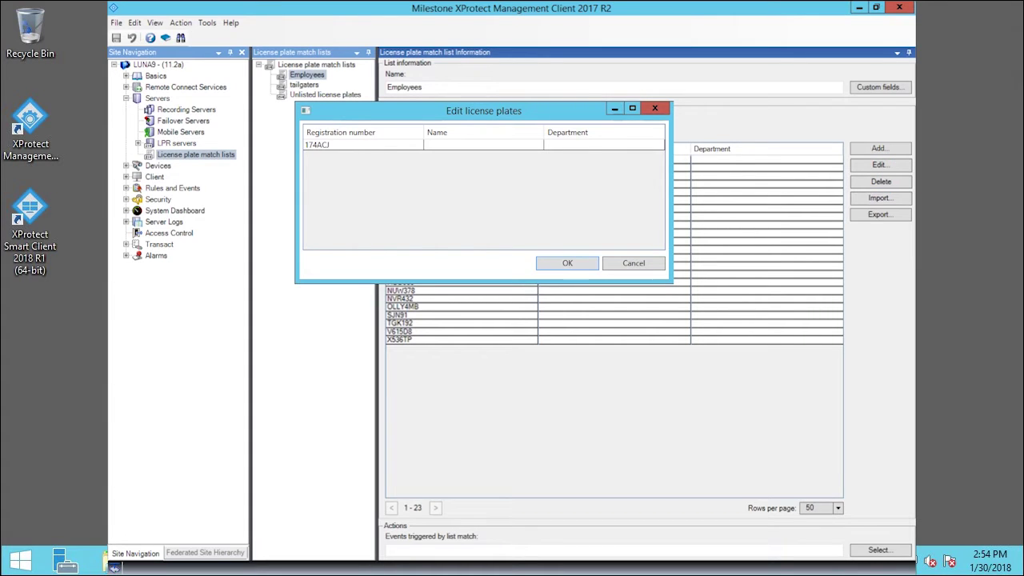
{"action": "type", "text": "Alfred Gurule Raya"}
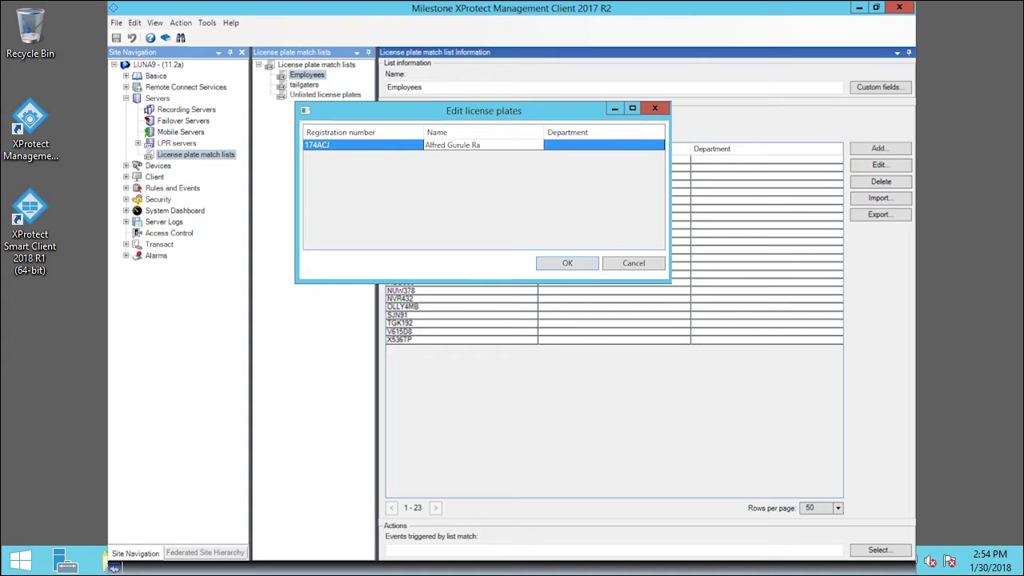
{"action": "key", "text": "Return"}
{"action": "key", "text": "Tab"}
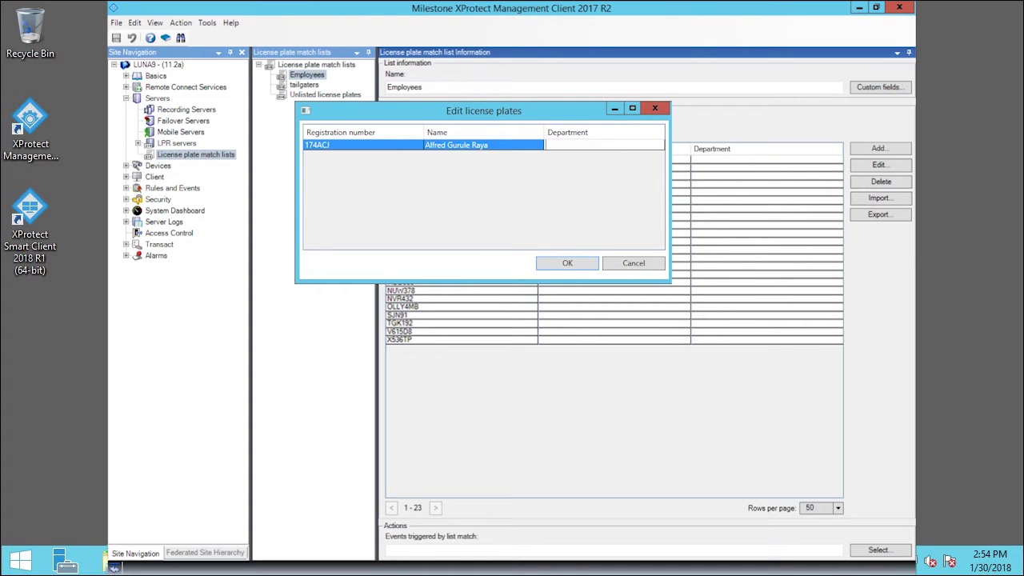
{"action": "type", "text": "Finance"}
{"action": "left_click", "coordinate": [561, 264]}
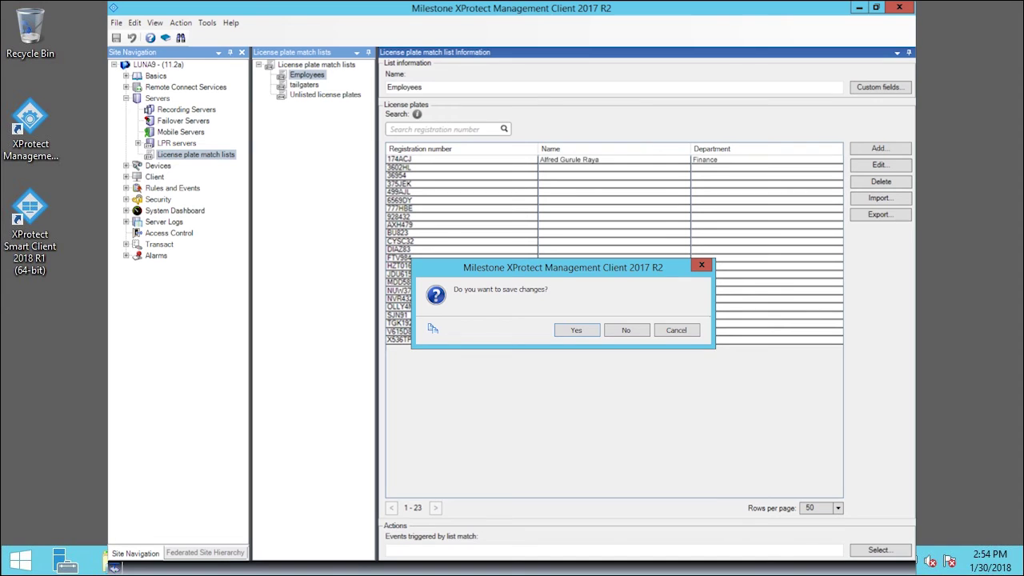
- Answer Yes to the prompt to save the Employees list changes
{"action": "left_click", "coordinate": [573, 333]}
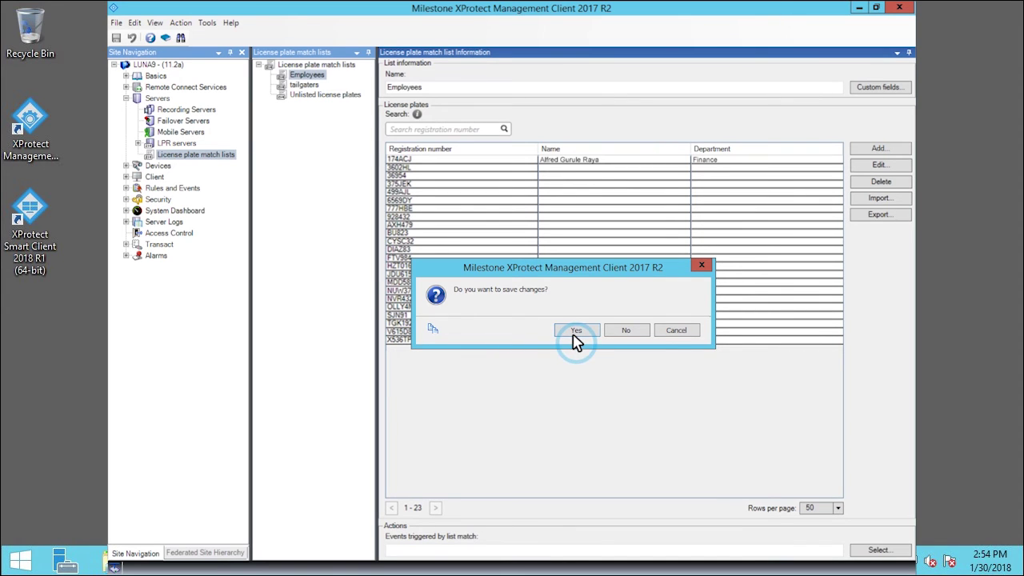